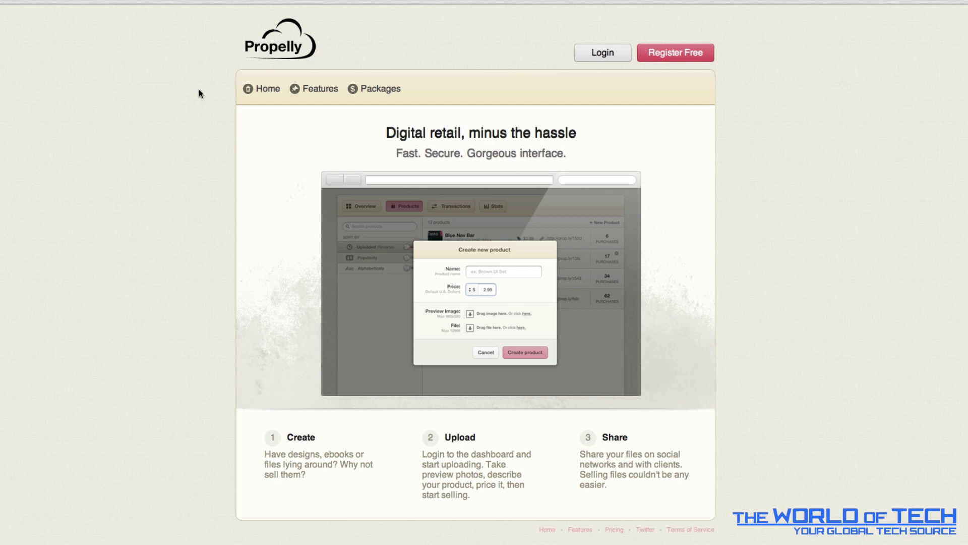
# Step: Look through the site's Features and Packages pages, then return to the home page
pyautogui.click(317, 88)
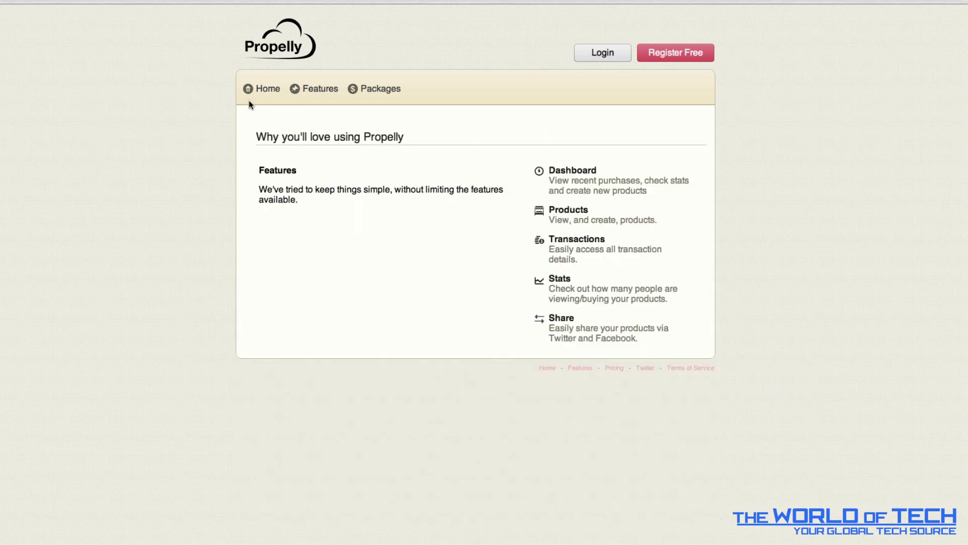
pyautogui.click(368, 96)
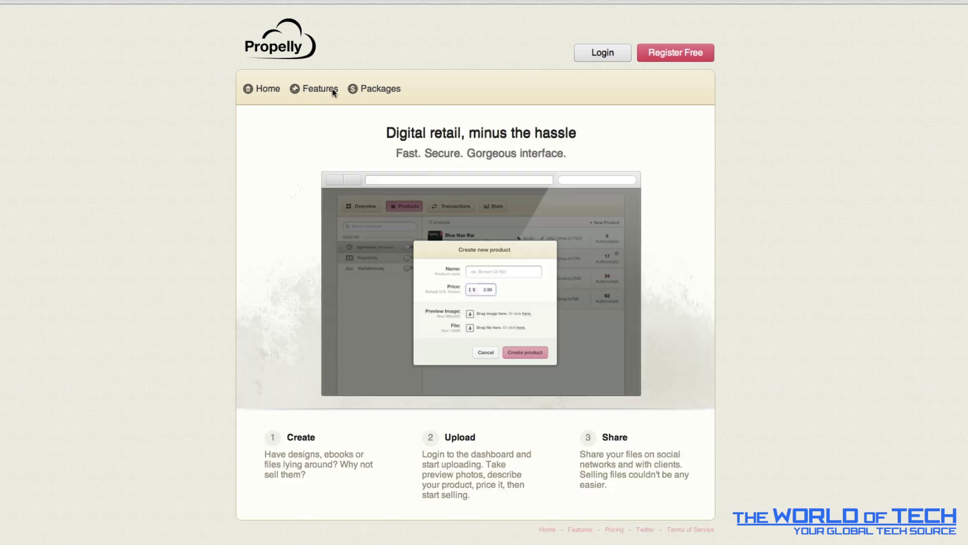
pyautogui.click(309, 88)
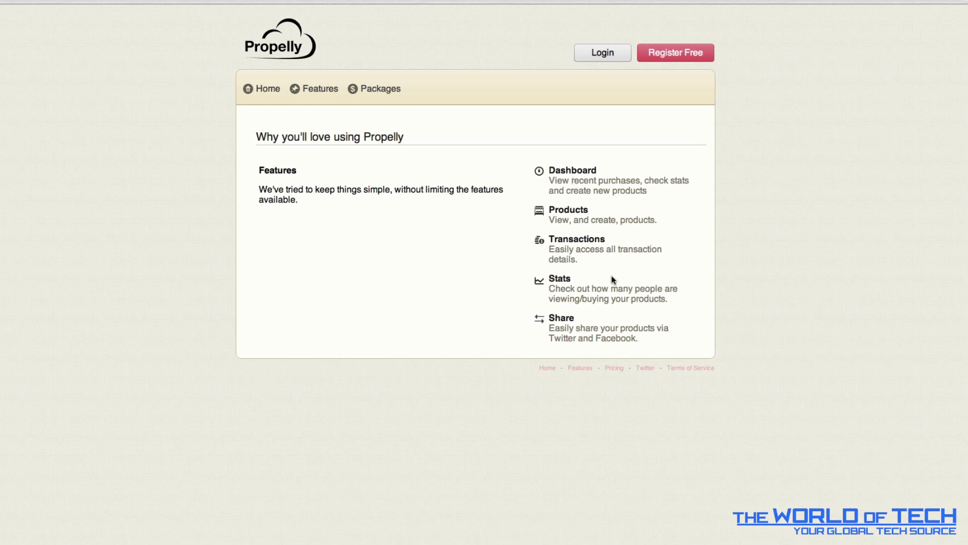
pyautogui.click(263, 89)
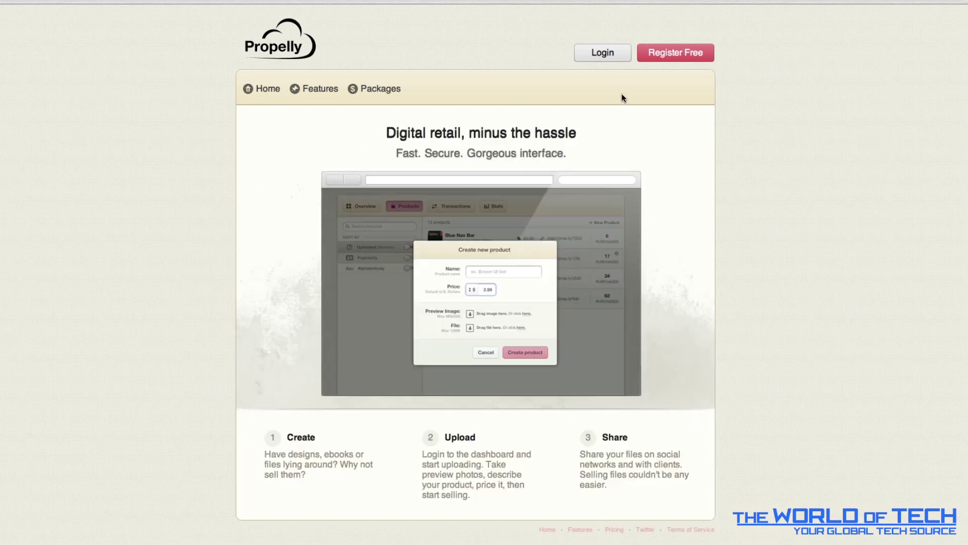
# Step: Open the free registration form and look over its e-mail and PayPal fields
pyautogui.click(662, 56)
pyautogui.doubleClick(313, 234)
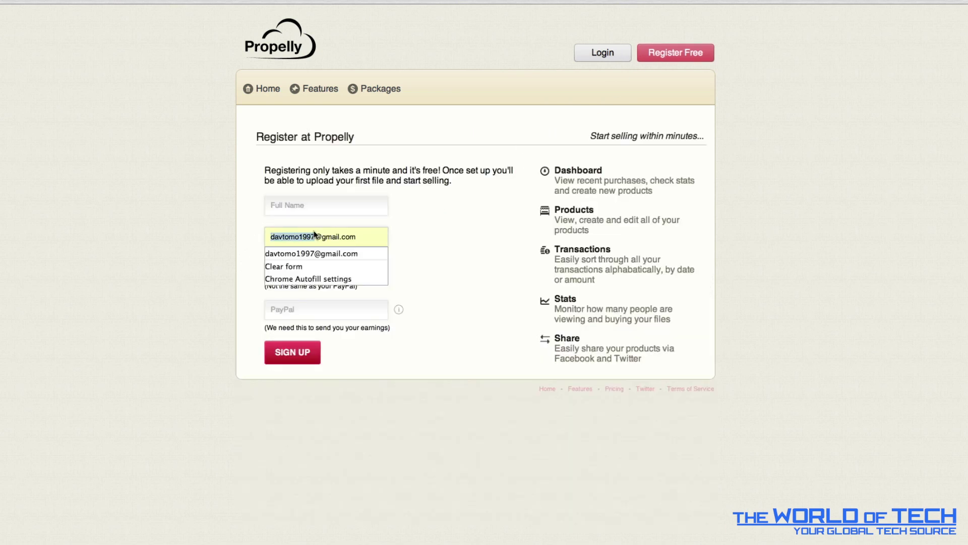
pyautogui.click(287, 308)
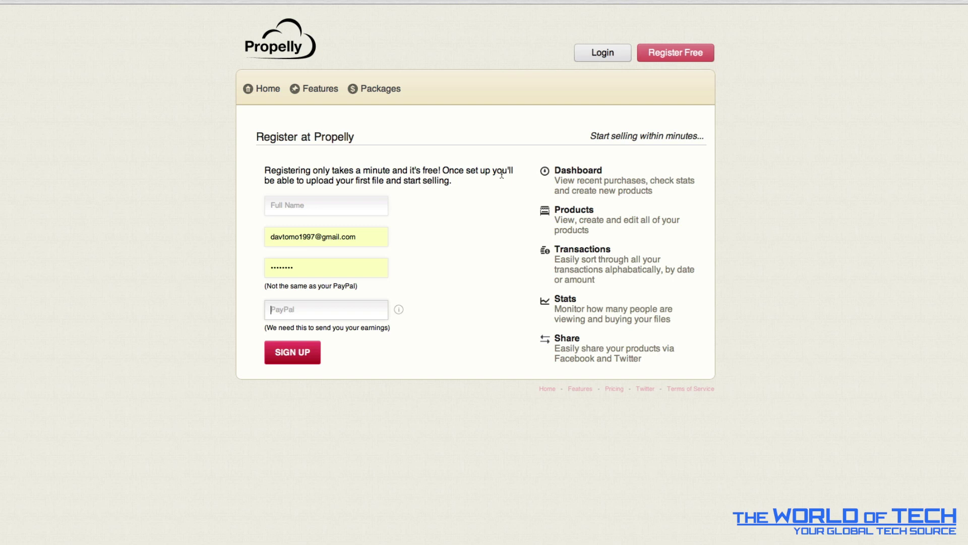
# Step: Leave the registration form for the home page and open the account login
pyautogui.click(288, 51)
pyautogui.click(603, 53)
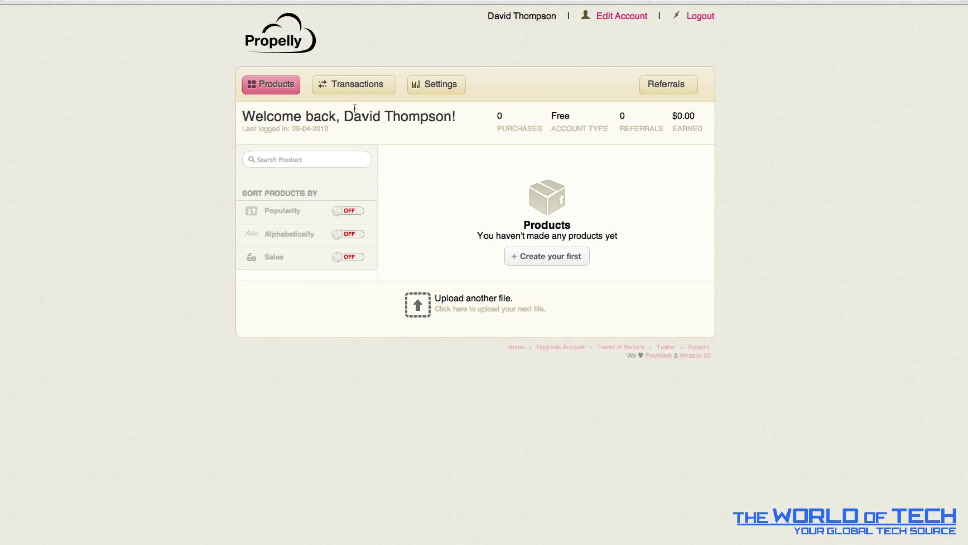
# Step: Review the account's Transactions and Settings sections, then return to the Products overview
pyautogui.click(359, 86)
pyautogui.click(440, 85)
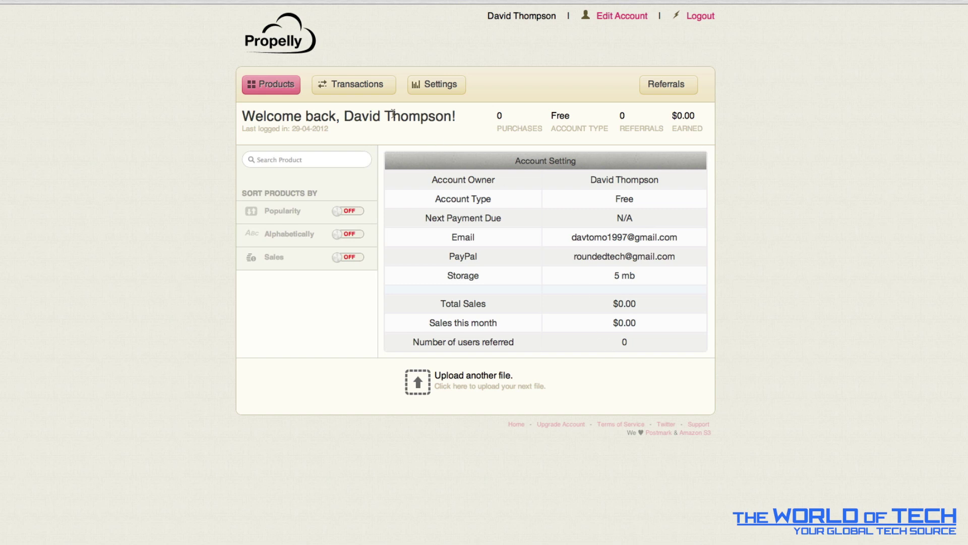
pyautogui.click(375, 92)
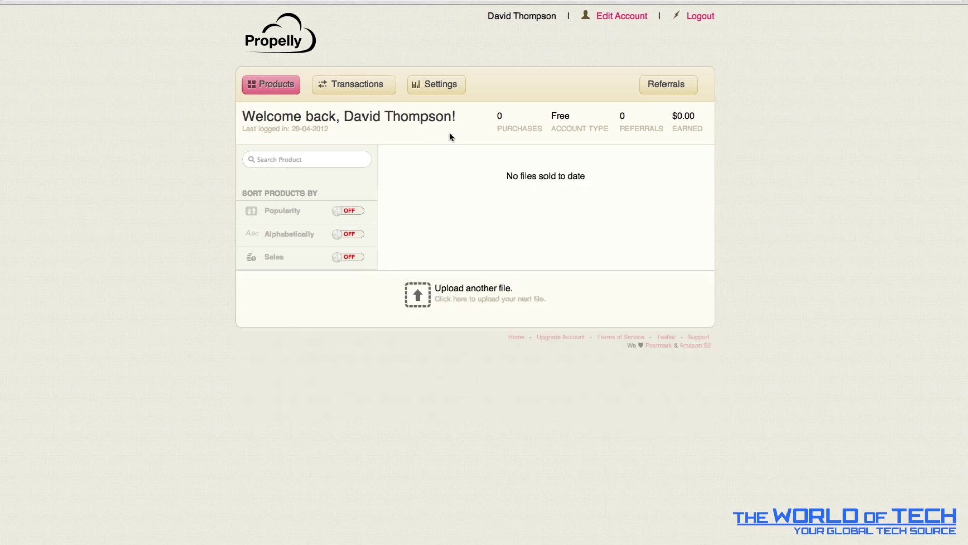
pyautogui.click(271, 86)
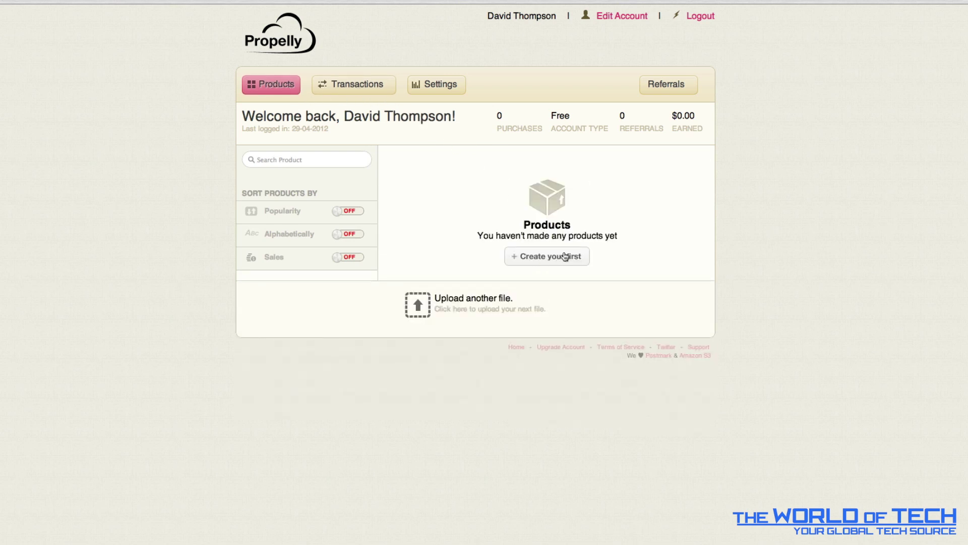
# Step: Start a new product named "Wallpaper 1012" with a price of 3.00
pyautogui.click(549, 258)
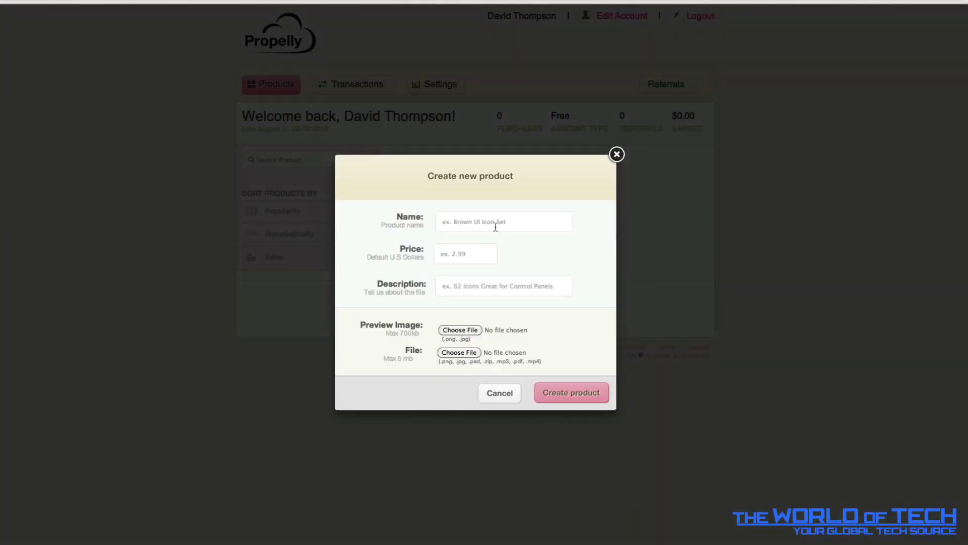
pyautogui.click(493, 223)
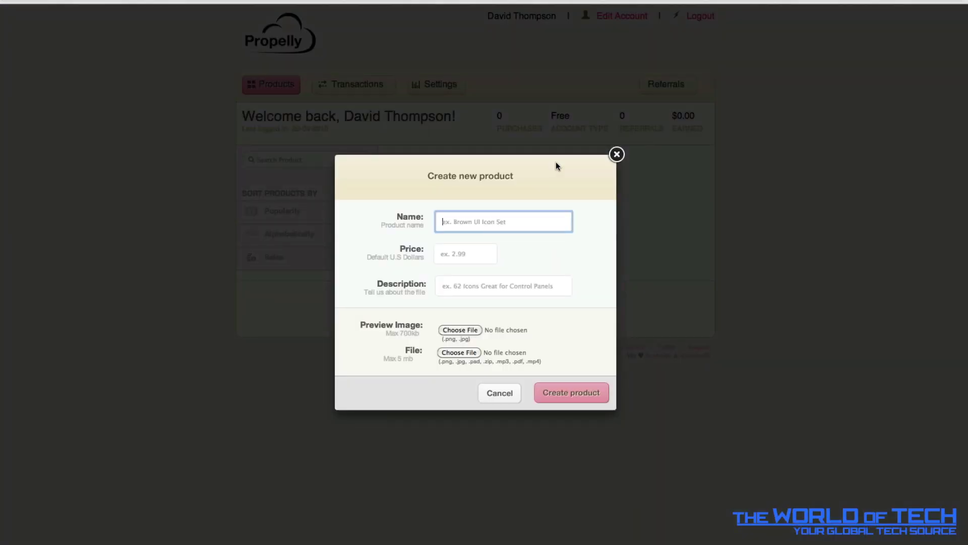
pyautogui.write('Wallpaper ')
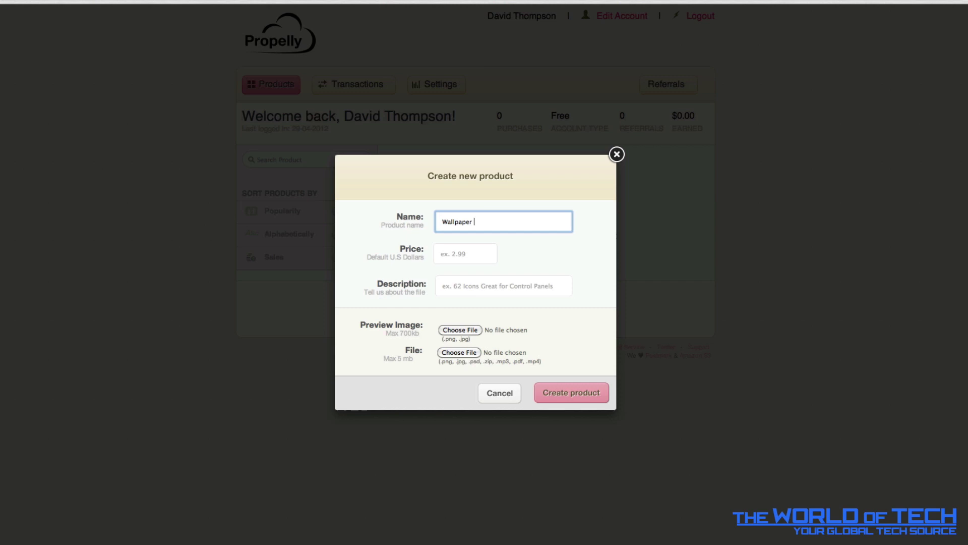
pyautogui.write('1012')
pyautogui.click(470, 260)
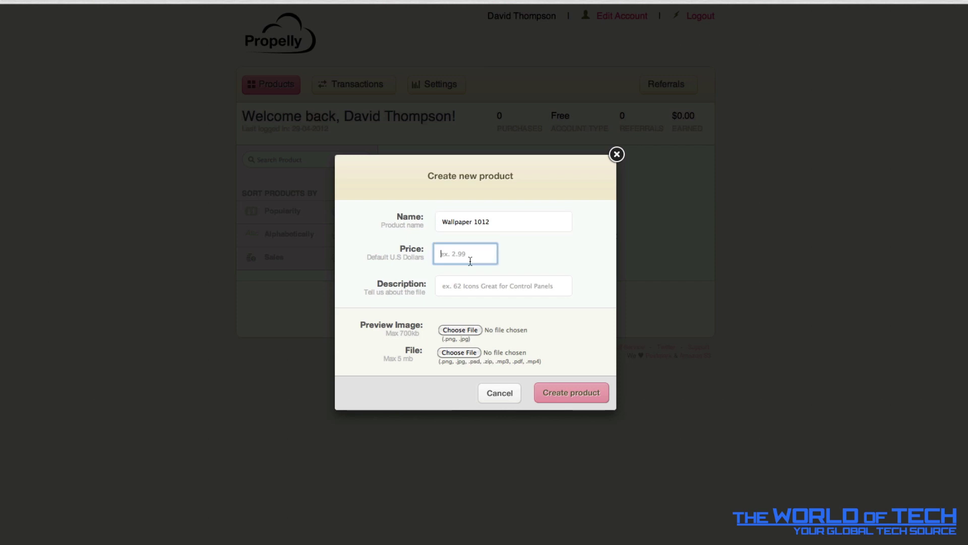
pyautogui.write('3.00')
# Step: Enter the product description "Great image, suitable for any desktop."
pyautogui.click(469, 287)
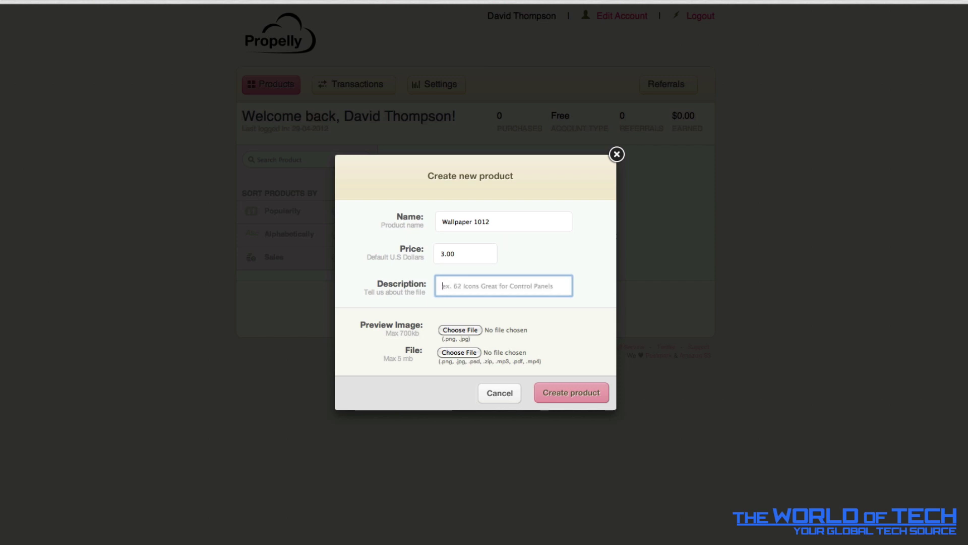
pyautogui.write('Geat')
pyautogui.press('BackSpace')
pyautogui.press('BackSpace')
pyautogui.write('reat ')
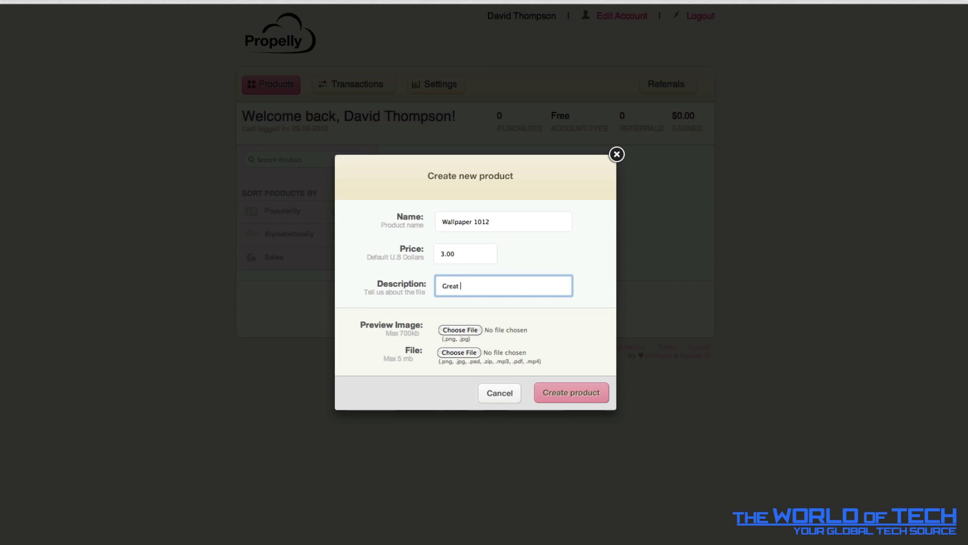
pyautogui.write('image, suitable for any desktop.')
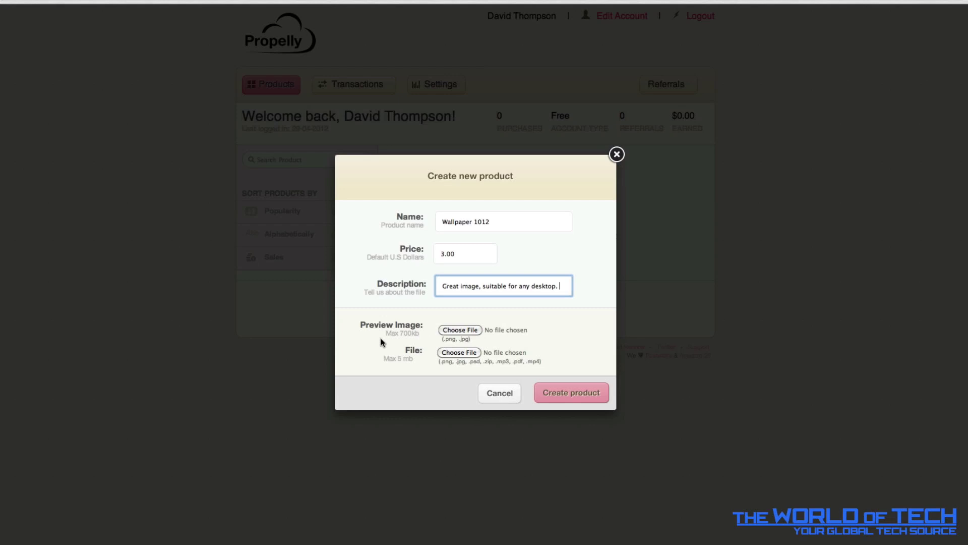
# Step: Attach bantwpot.png from The World Of Tech folder as the product's preview image
pyautogui.click(456, 329)
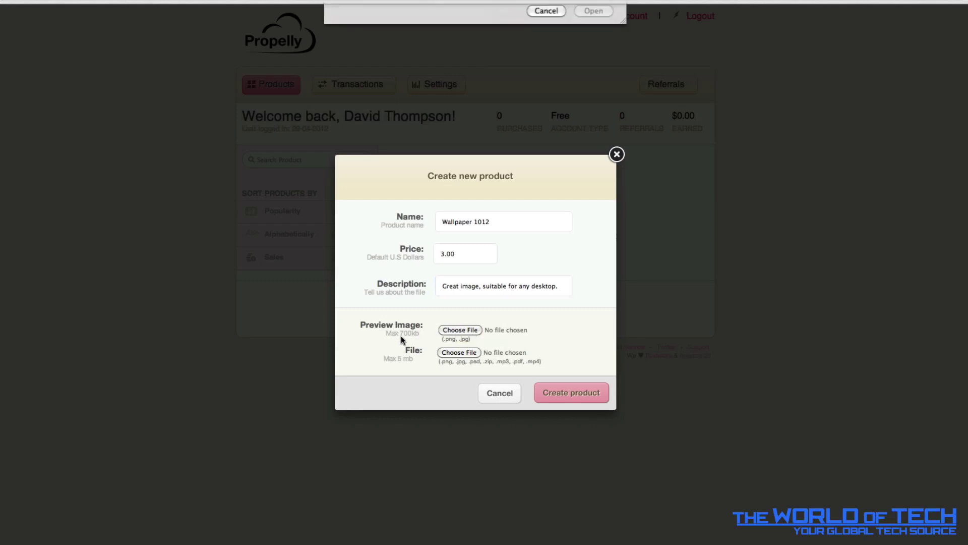
pyautogui.scroll(-3, 484, 141)
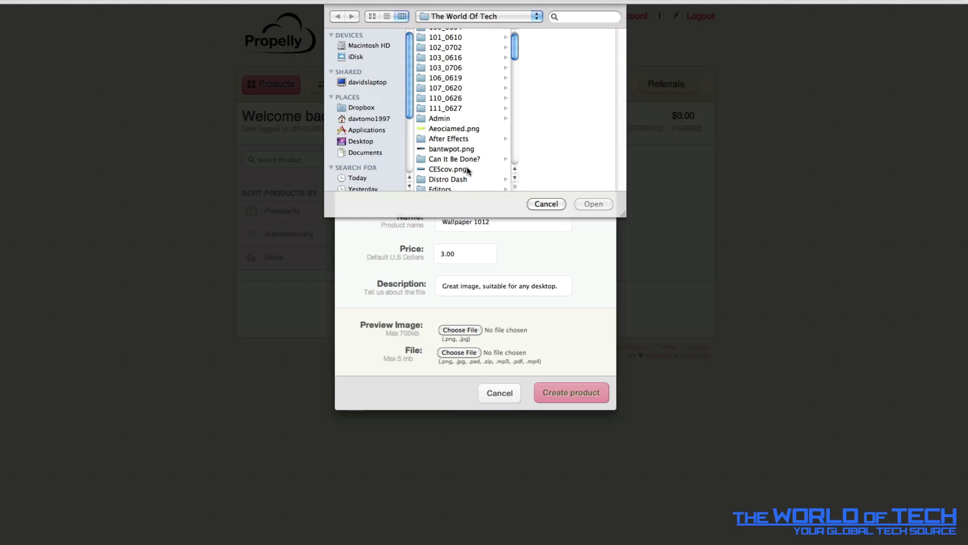
pyautogui.click(457, 123)
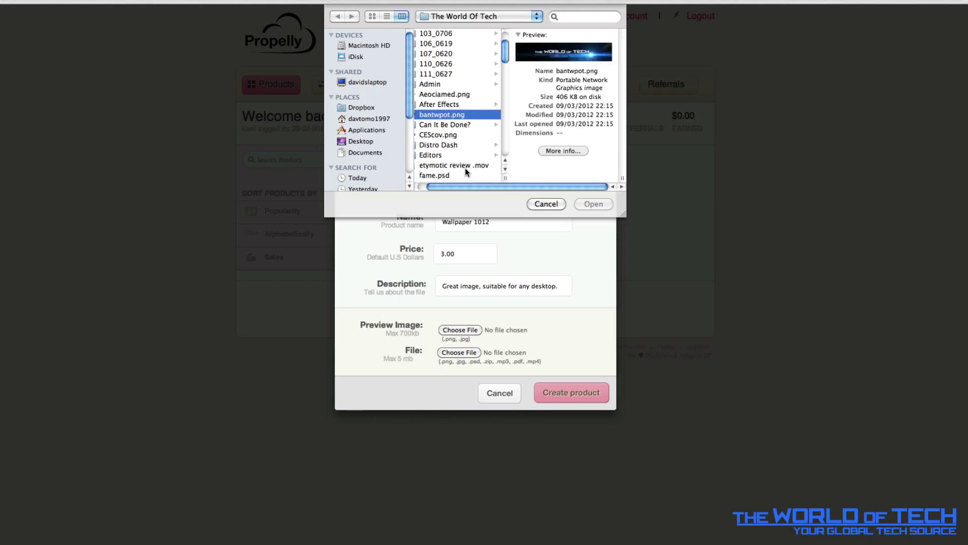
pyautogui.click(593, 206)
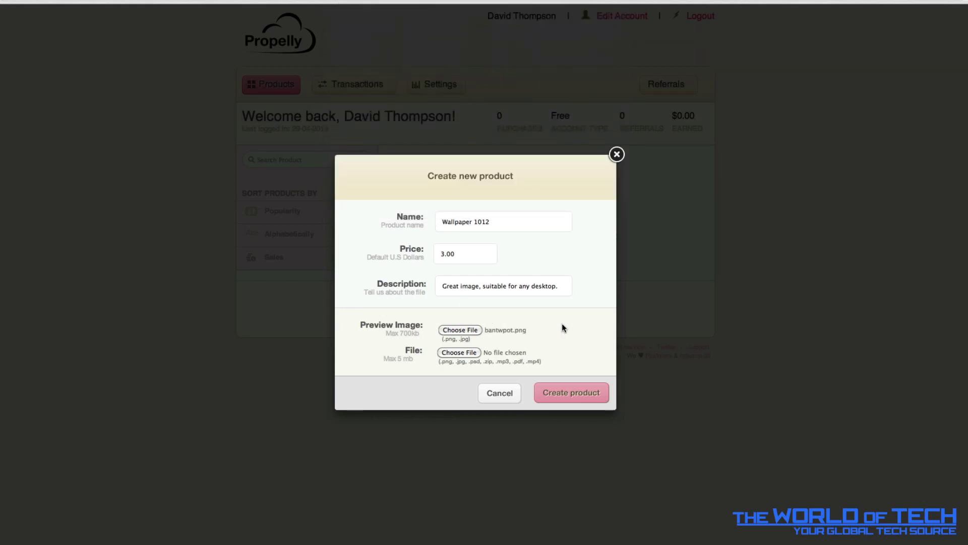
# Step: Open the chooser for the product file, cancel it, and close the new product form without creating the product
pyautogui.click(447, 354)
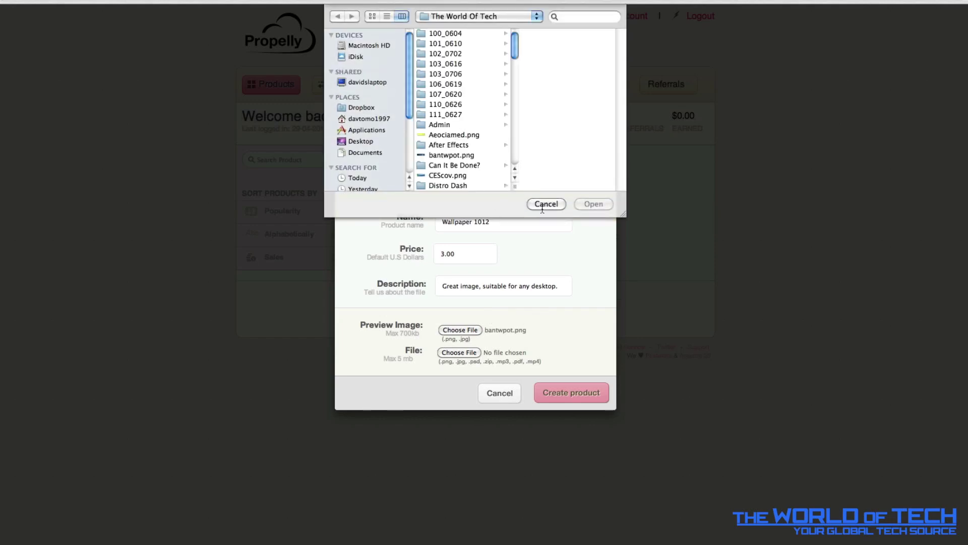
pyautogui.press('Escape')
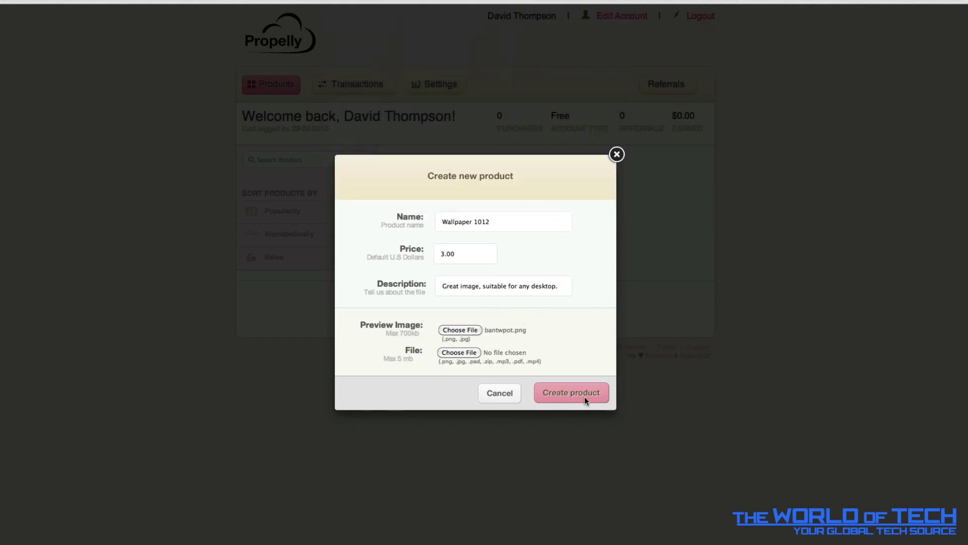
pyautogui.click(617, 155)
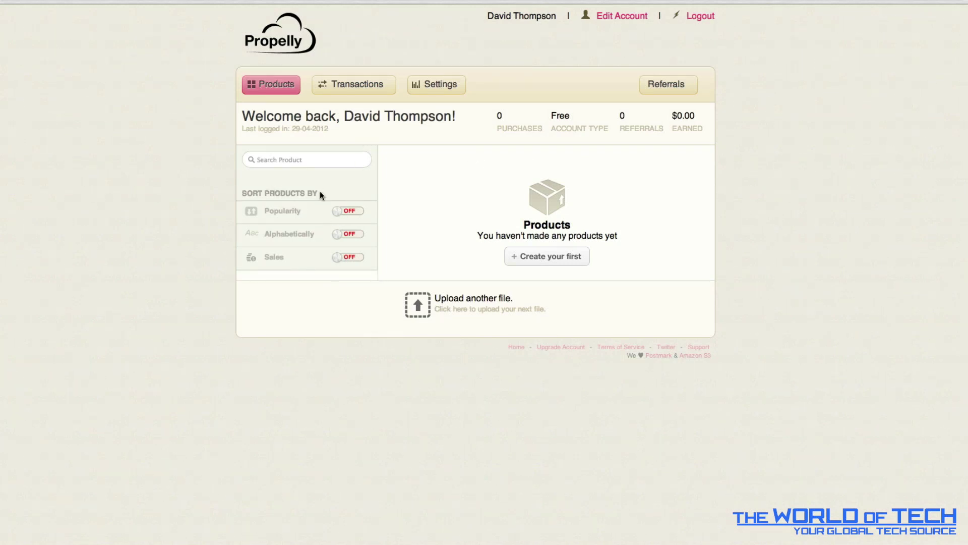
# Step: Try the product search field and the sort switches for popularity, alphabetical order and sales
pyautogui.click(313, 159)
pyautogui.click(336, 246)
pyautogui.click(351, 235)
pyautogui.click(352, 257)
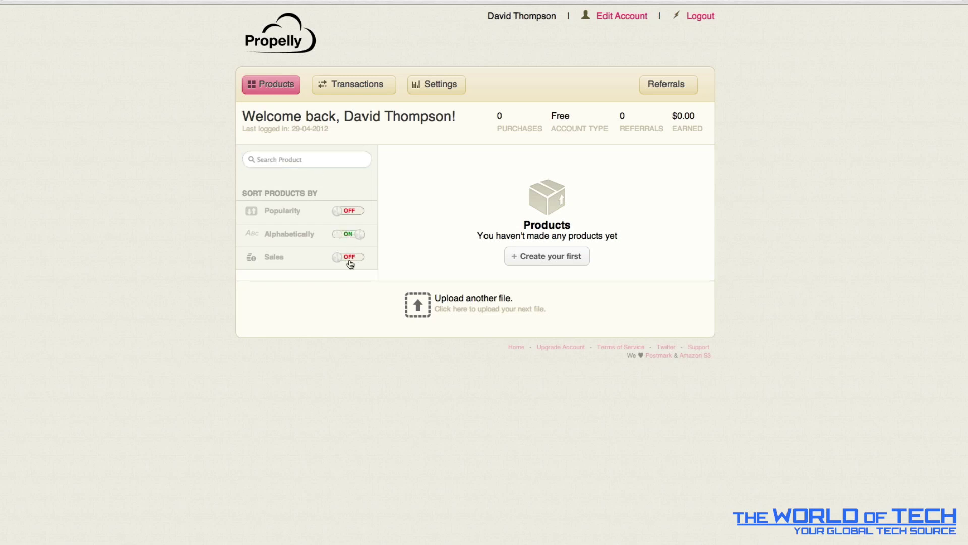
pyautogui.click(347, 210)
pyautogui.click(352, 233)
# Step: Log out of the account
pyautogui.click(292, 36)
pyautogui.click(702, 18)
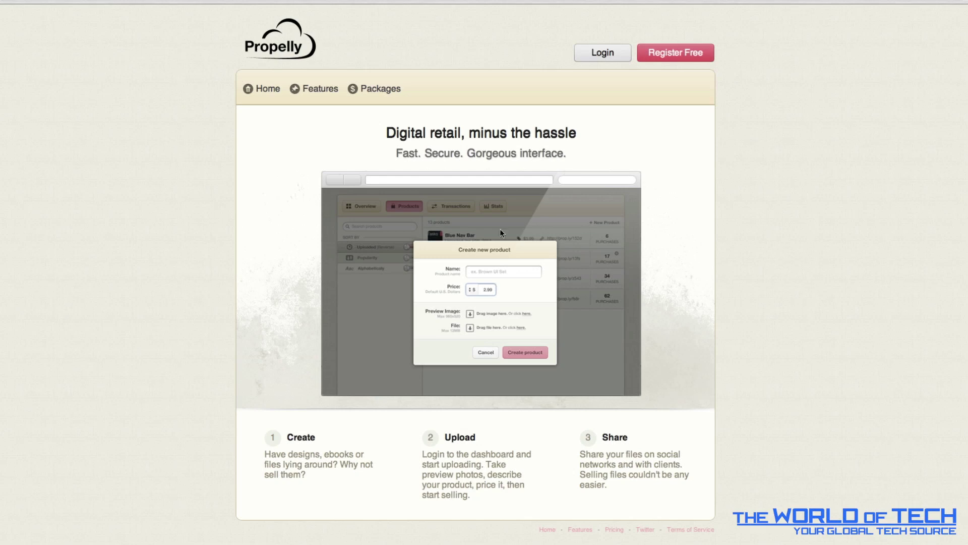
pyautogui.moveTo(615, 461); pyautogui.dragTo(608, 485)
pyautogui.click(633, 460)
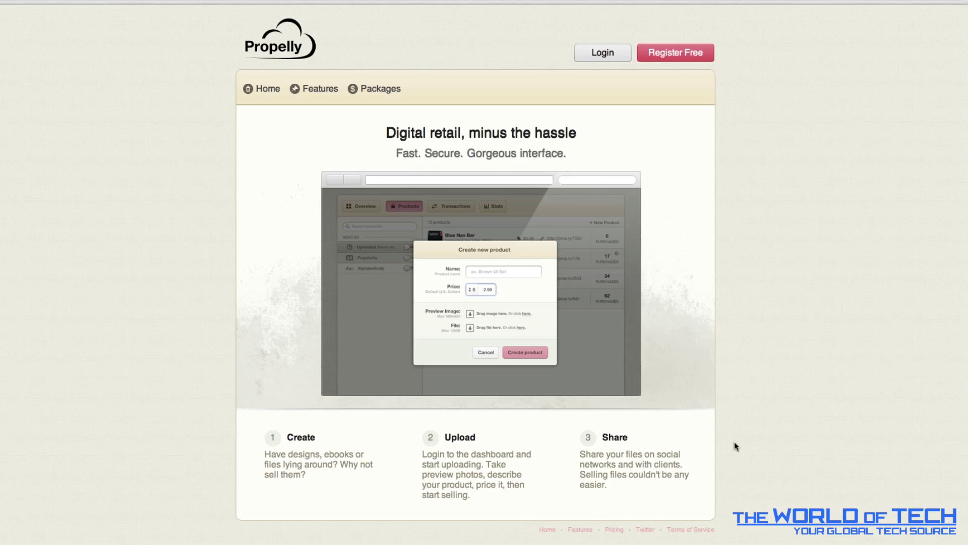